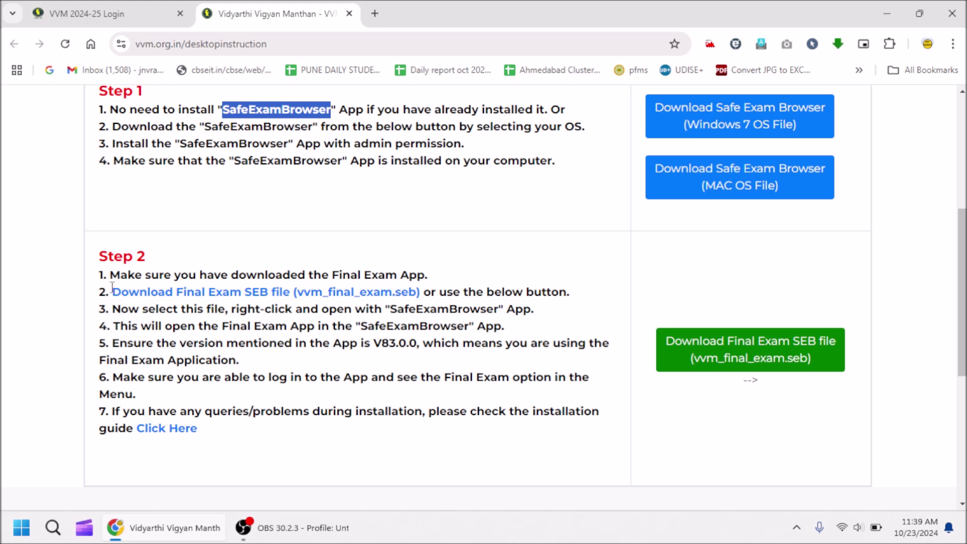
# Download the Safe Exam Browser installer for Windows 8 and above into a new Desktop folder named "vvm desktop app".
pyautogui.scroll(3, 704, 266)
pyautogui.click(718, 205)
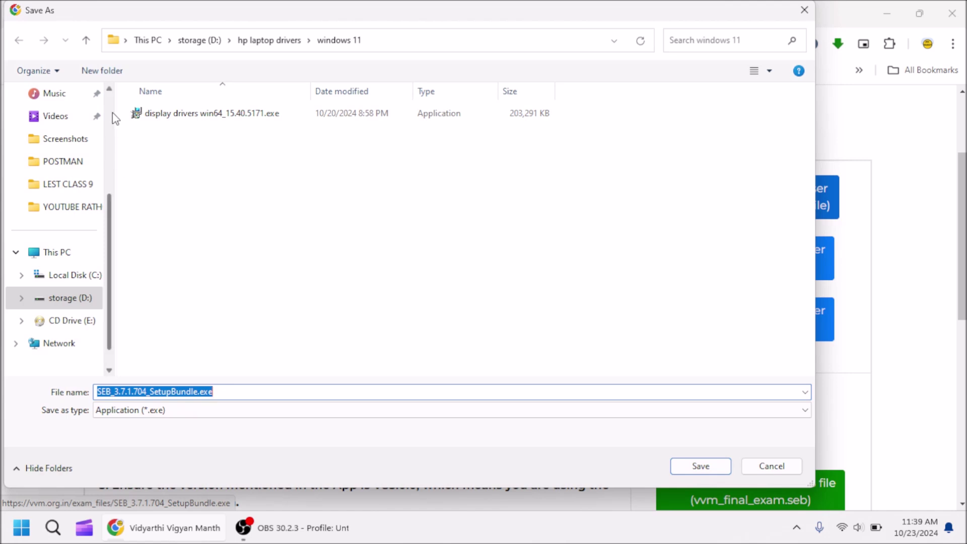
pyautogui.click(71, 168)
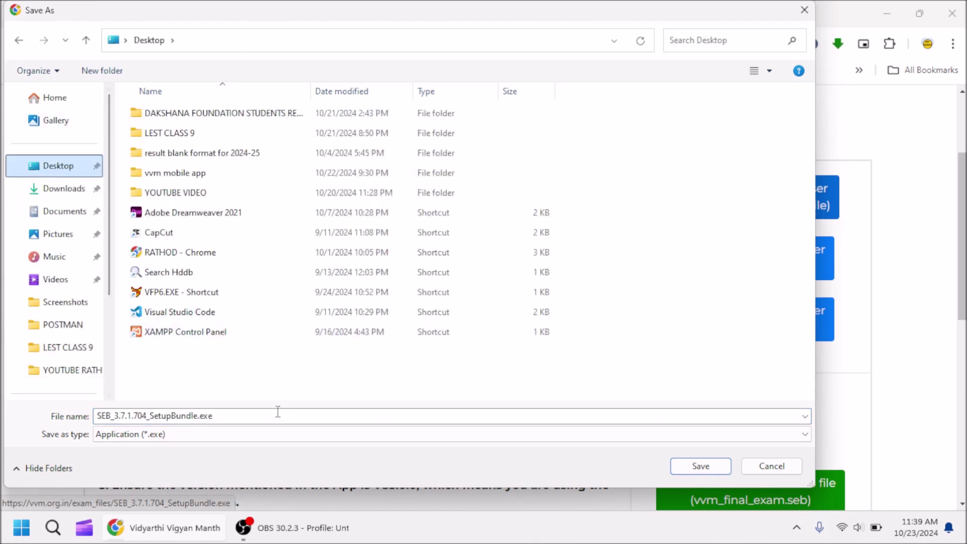
pyautogui.click(110, 72)
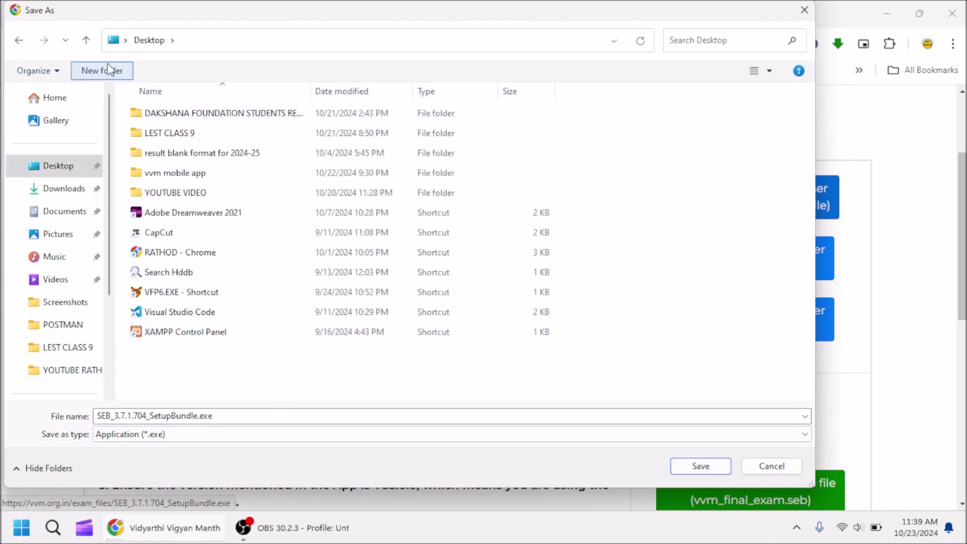
pyautogui.write('vv')
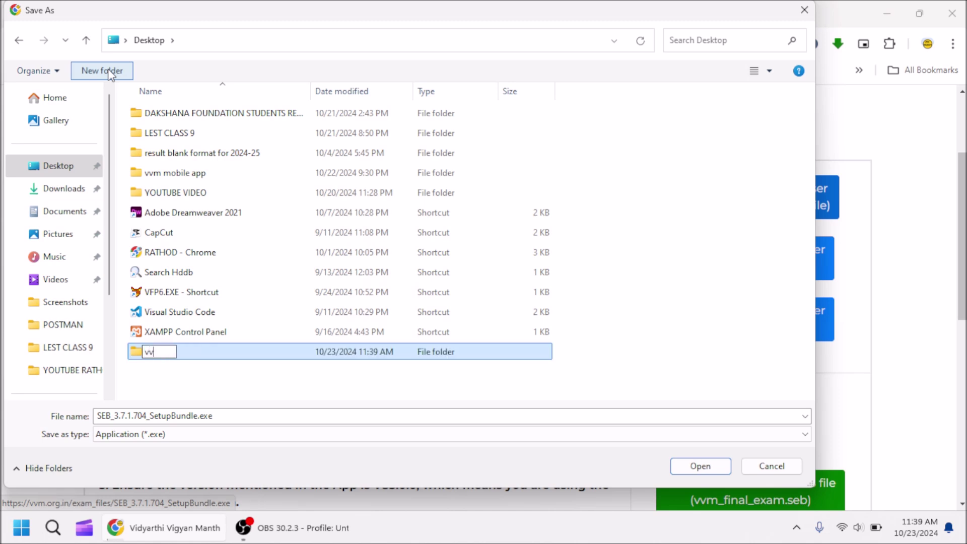
pyautogui.write('m desk')
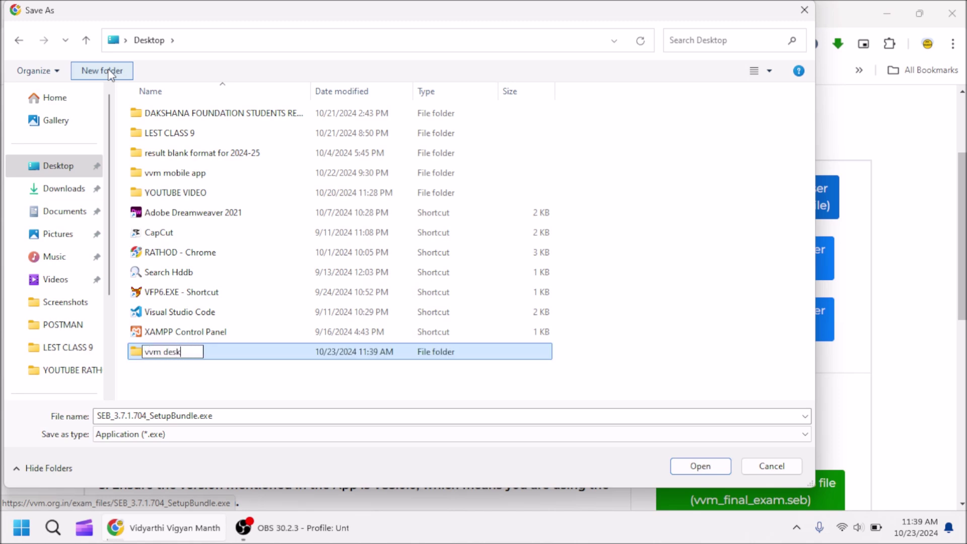
pyautogui.write('top app')
pyautogui.press('Return')
pyautogui.press('Return')
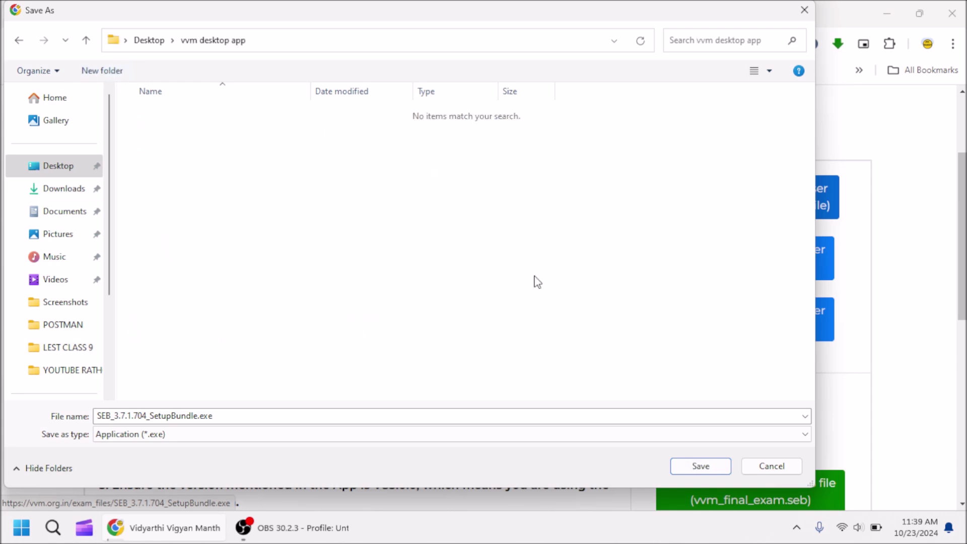
pyautogui.click(703, 467)
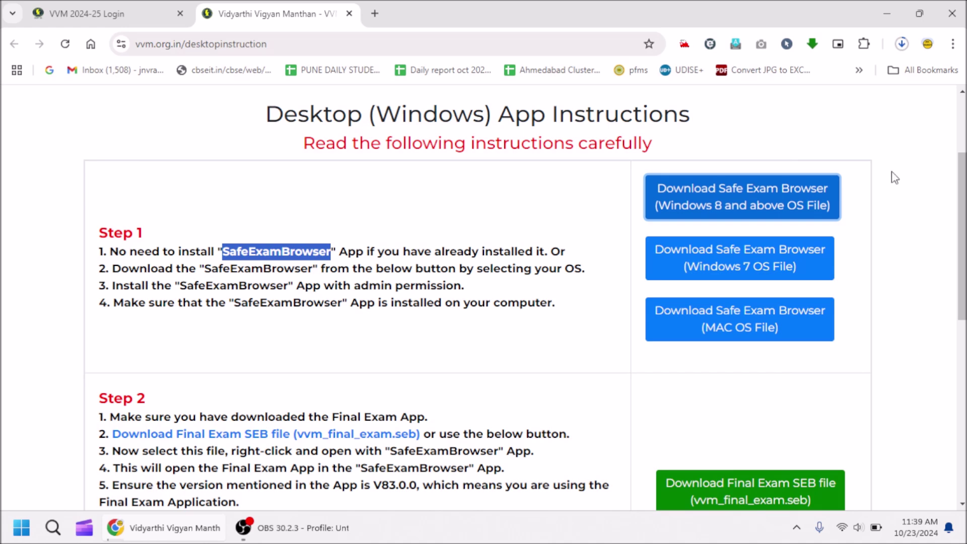
# Open the full download history to check the progress of SEB_3.7.1.704_SetupBundle.exe.
pyautogui.click(901, 44)
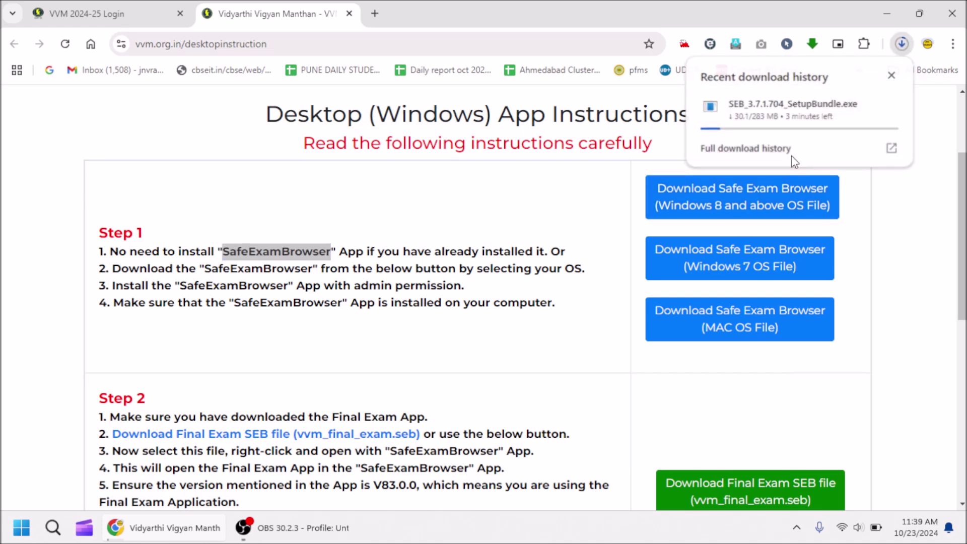
pyautogui.click(791, 154)
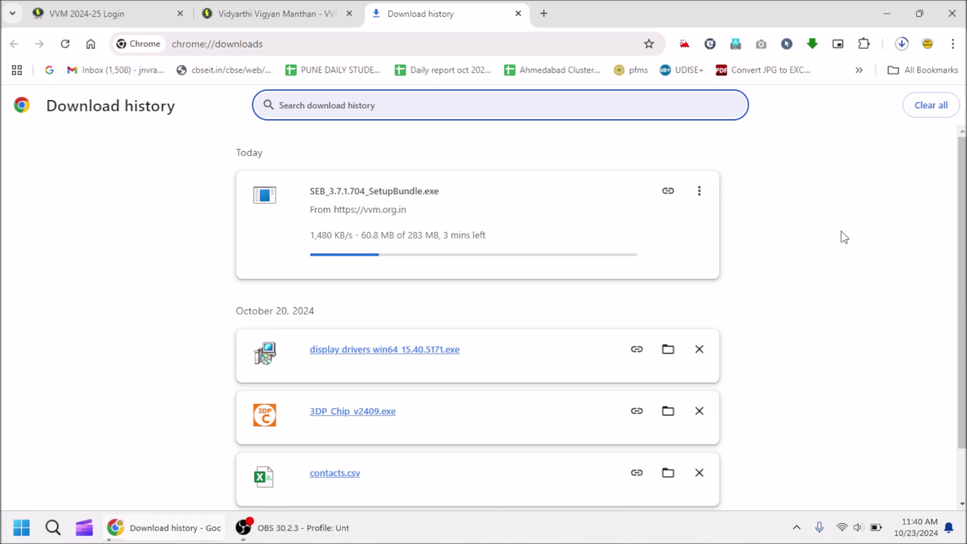
pyautogui.press('XF86MonBrightnessDown')
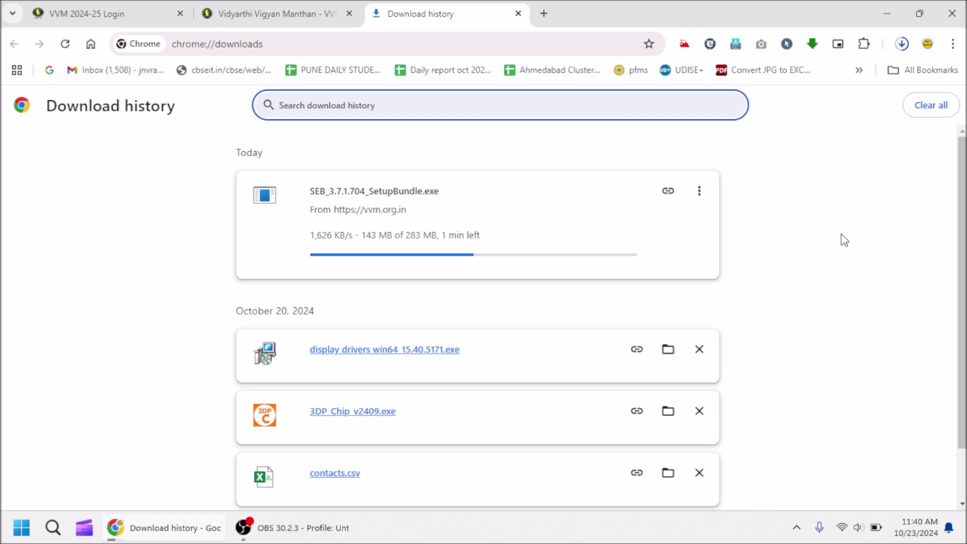
pyautogui.press('XF86MonBrightnessDown')
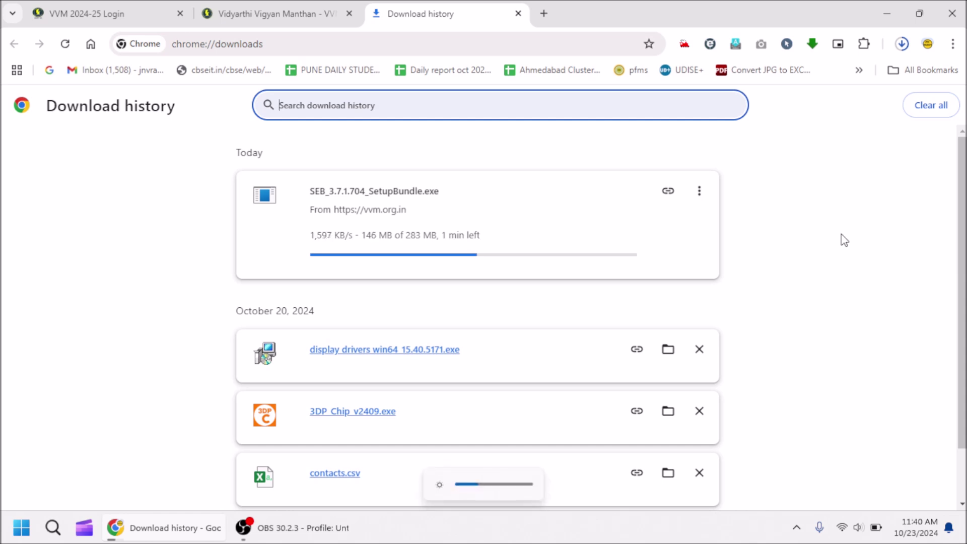
pyautogui.press('XF86MonBrightnessDown')
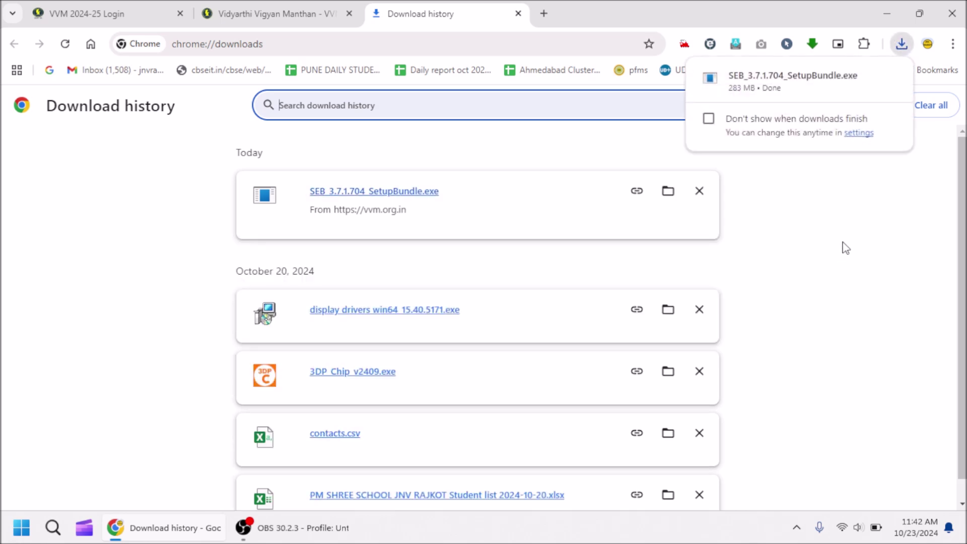
# Return to the desktop app instructions page and save the Final Exam SEB file vvm_final_exam.seb in the "vvm desktop app" folder.
pyautogui.click(292, 7)
pyautogui.scroll(-3, 382, 141)
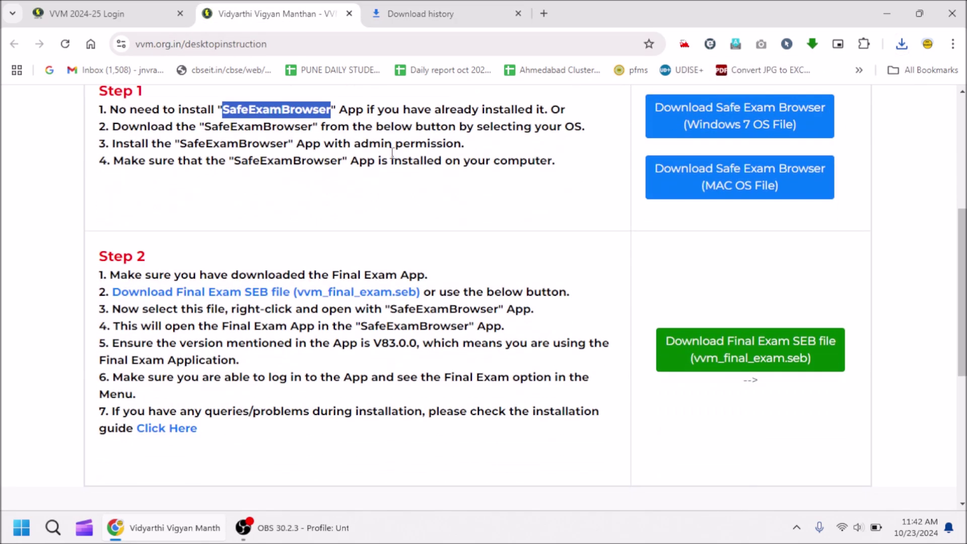
pyautogui.click(174, 298)
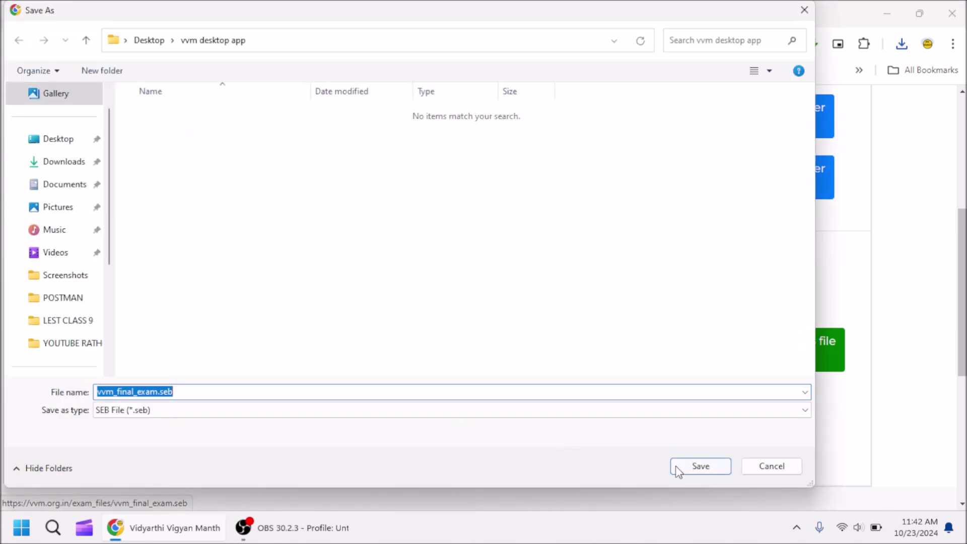
pyautogui.click(691, 469)
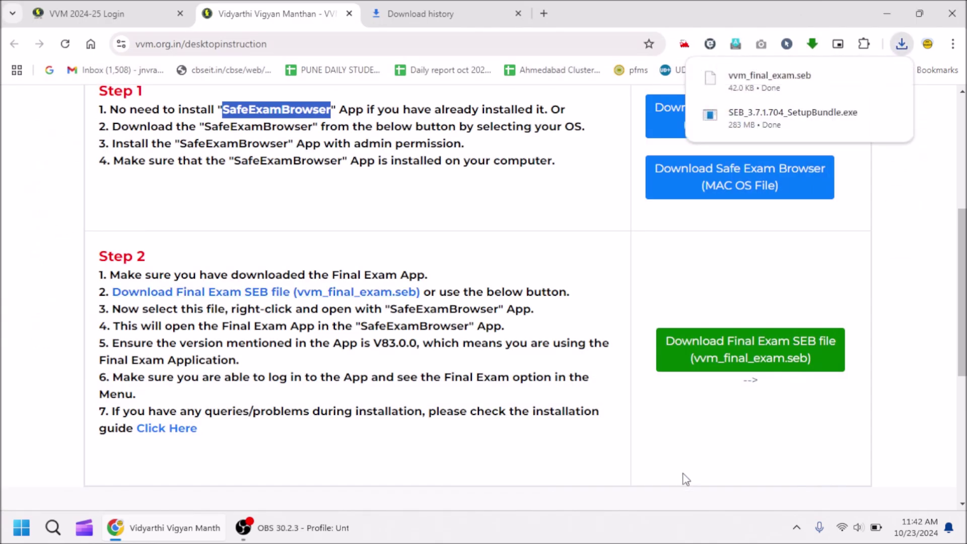
# Show the downloaded files in their folder and install Safe Exam Browser from SEB_3.7.1.704_SetupBundle.exe, agreeing to the license terms.
pyautogui.click(859, 75)
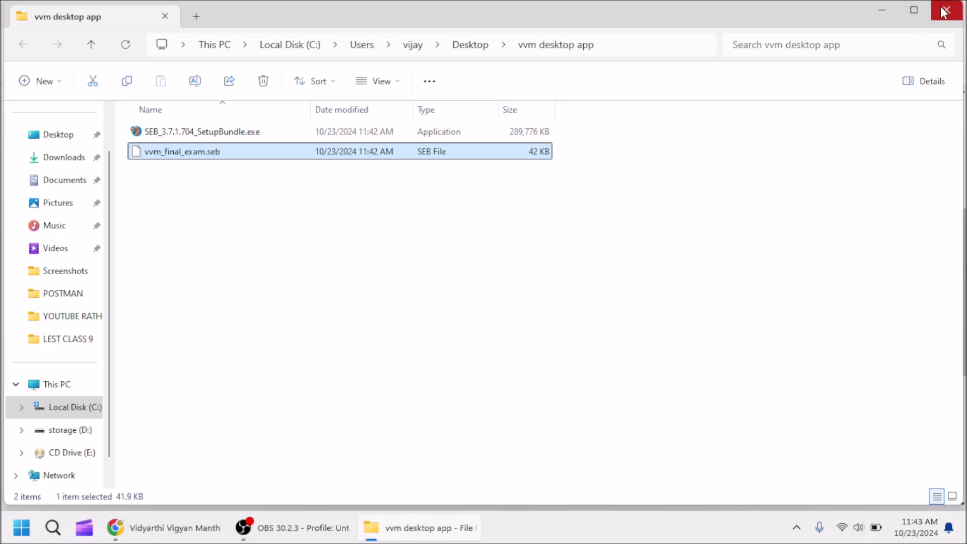
pyautogui.click(469, 174)
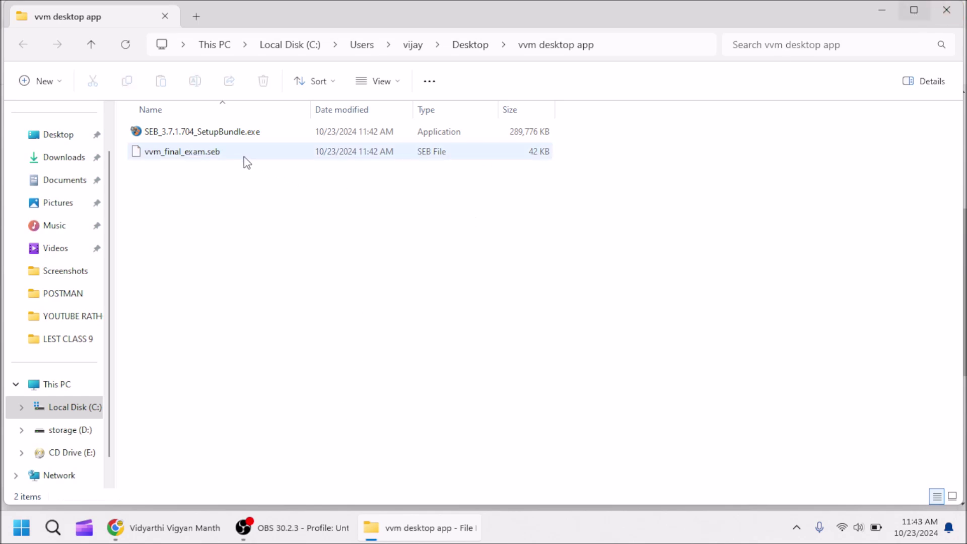
pyautogui.doubleClick(237, 135)
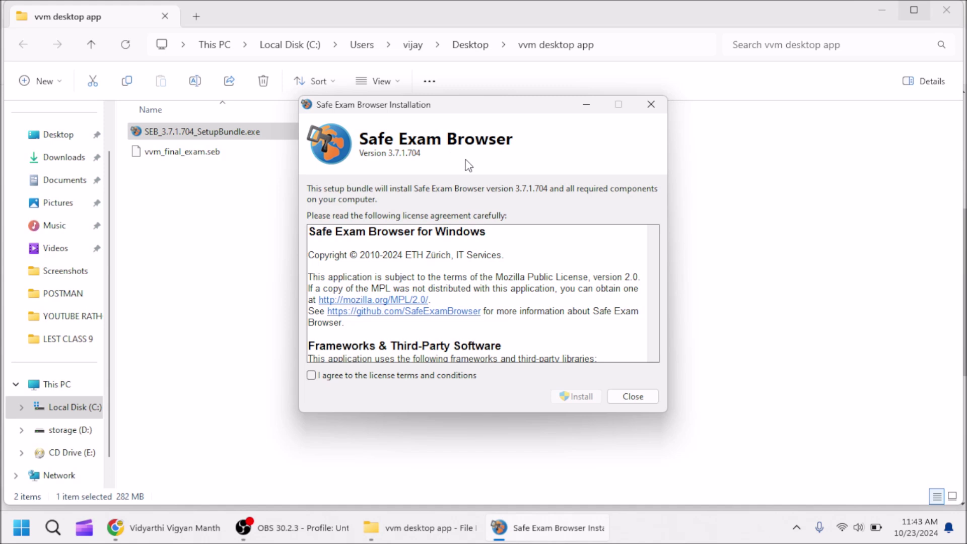
pyautogui.click(313, 377)
pyautogui.click(573, 398)
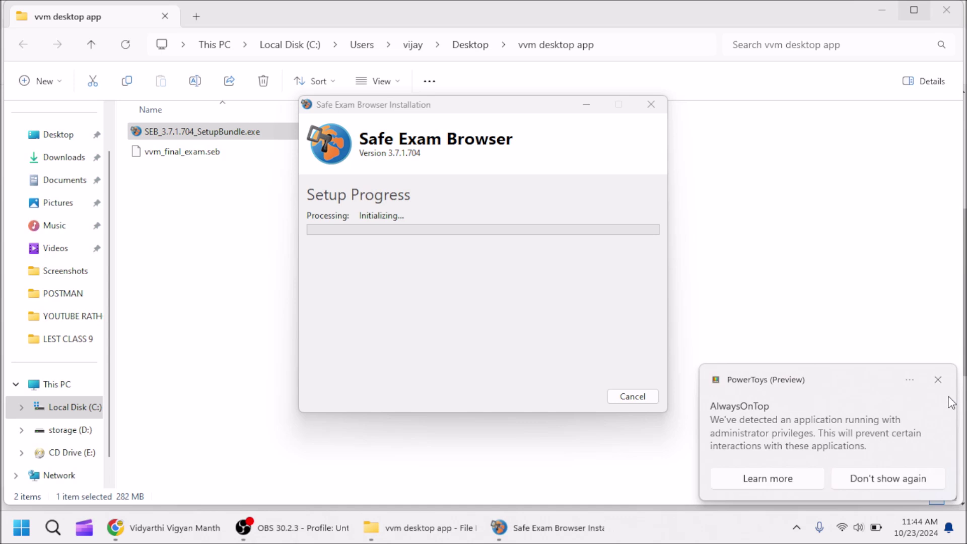
# Dismiss the PowerToys AlwaysOnTop notification so that it is not shown again.
pyautogui.click(912, 479)
pyautogui.click(606, 306)
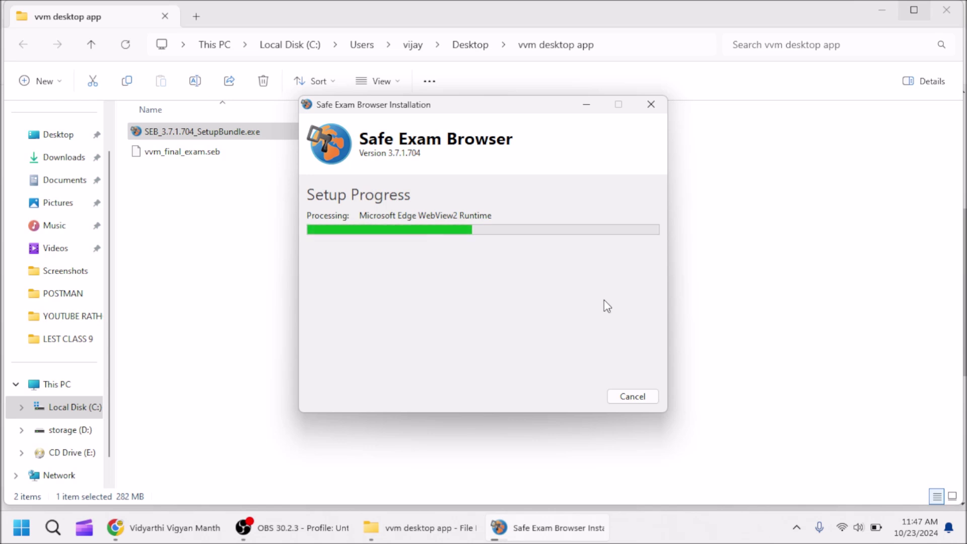
pyautogui.press('XF86MonBrightnessDown')
pyautogui.press('XF86MonBrightnessUp')
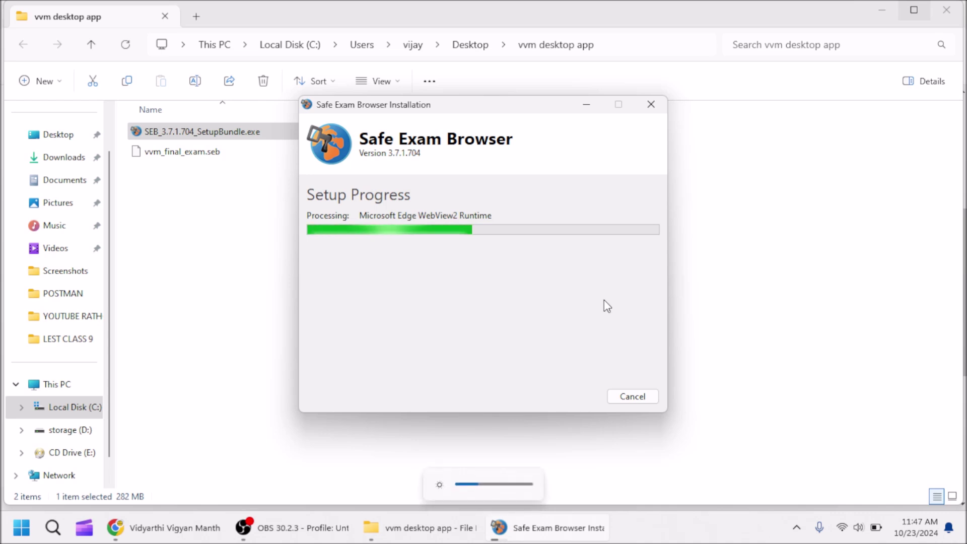
pyautogui.press('XF86MonBrightnessDown')
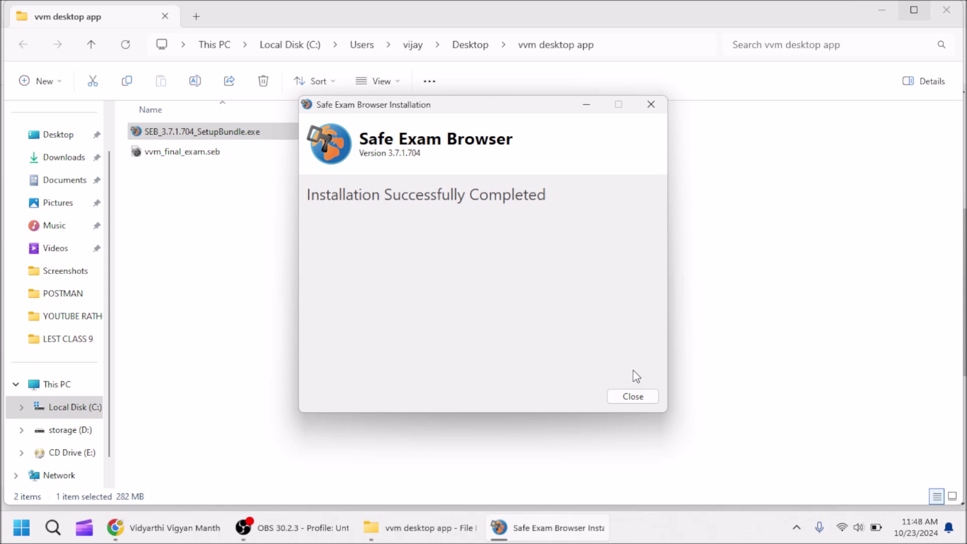
# Close the finished Safe Exam Browser installer and clear the file selection in the folder.
pyautogui.click(637, 397)
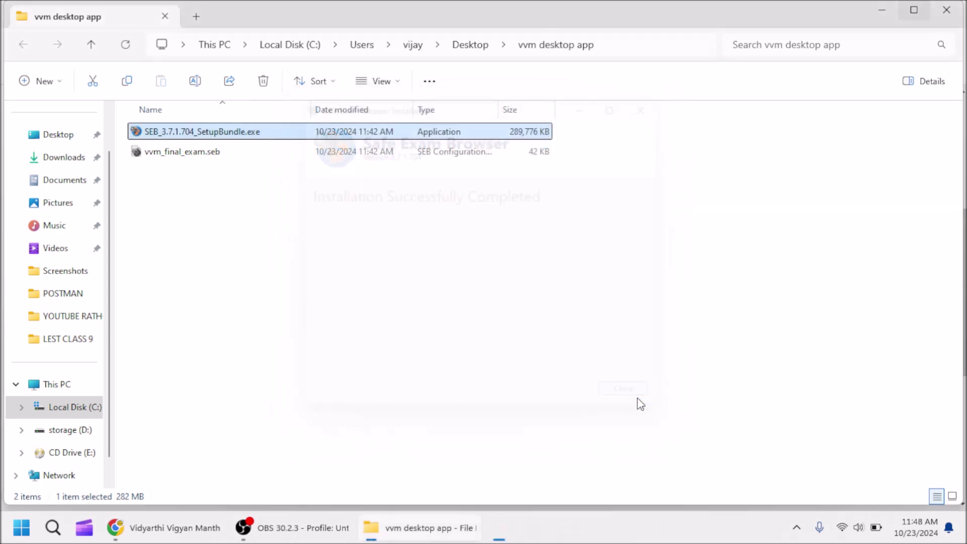
pyautogui.click(408, 322)
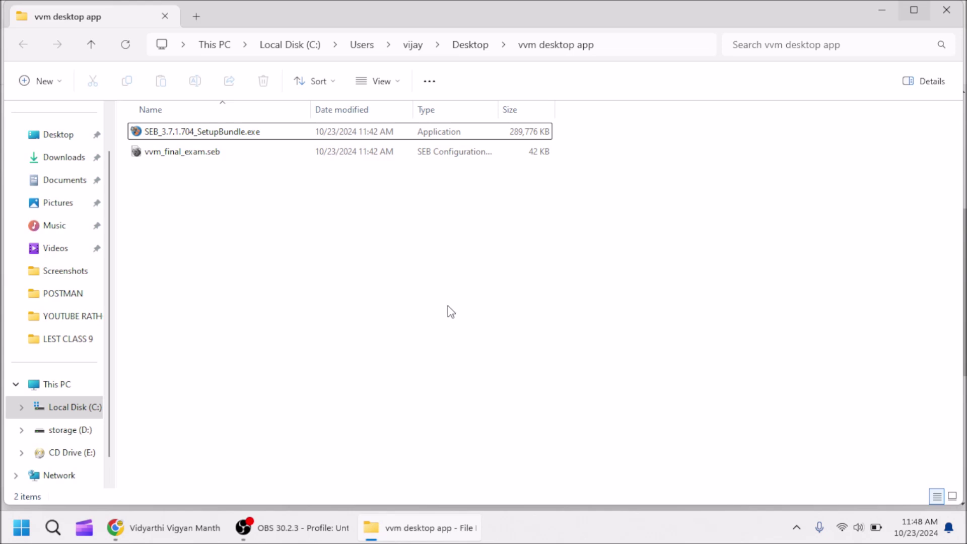
# Open vvm_final_exam.seb in Safe Exam Browser and agree to automatically terminate the running obs64.exe.
pyautogui.click(158, 156)
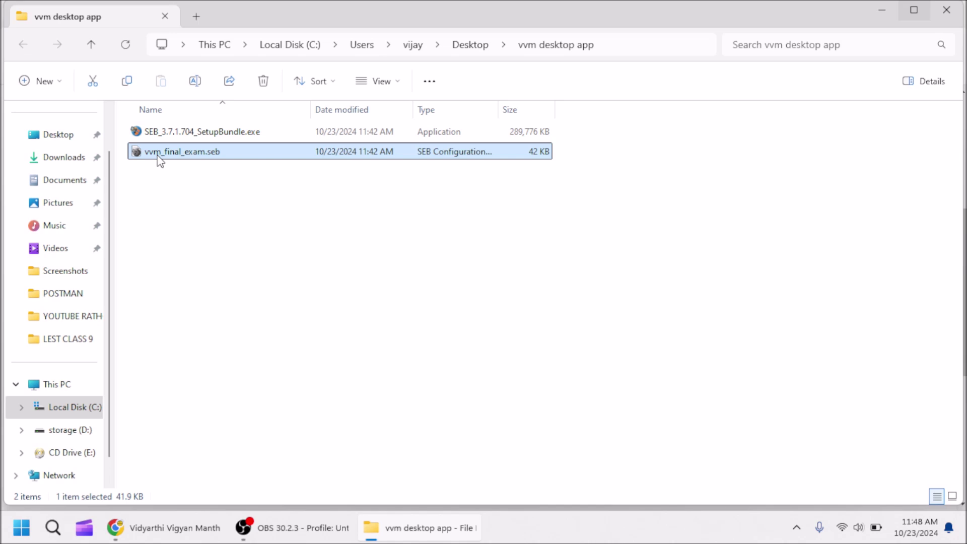
pyautogui.doubleClick(168, 153)
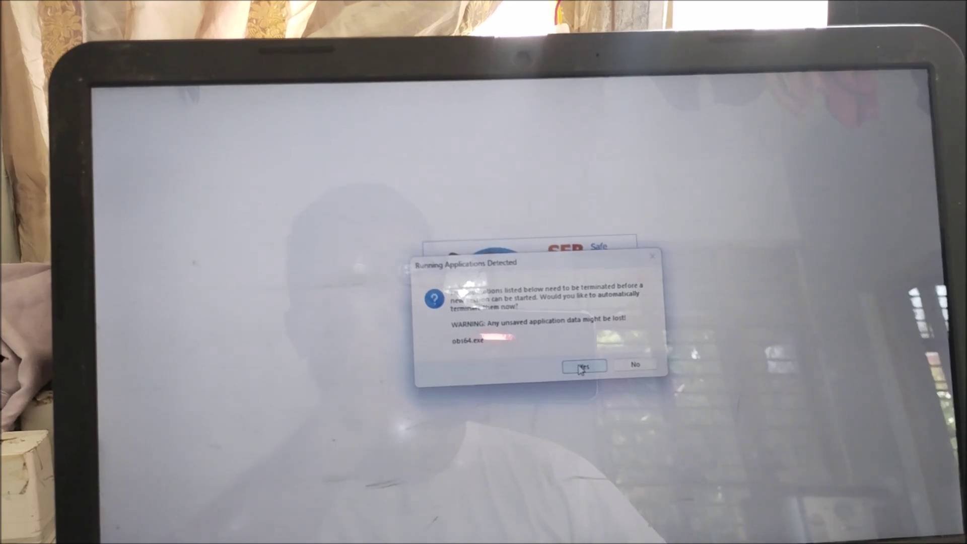
pyautogui.click(581, 367)
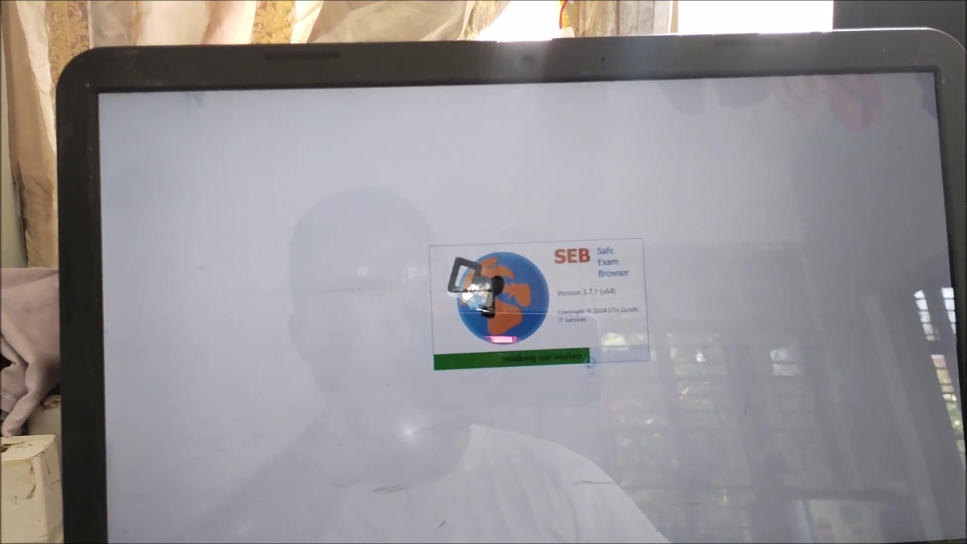